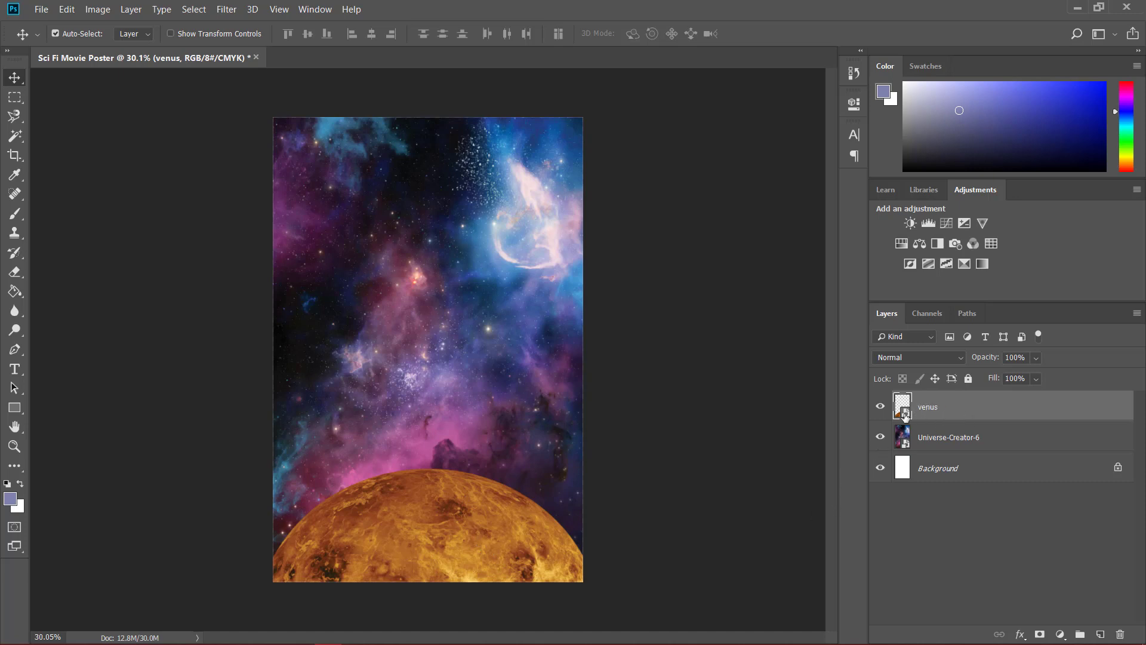
# Rasterize the venus layer
pyautogui.rightClick(953, 411)
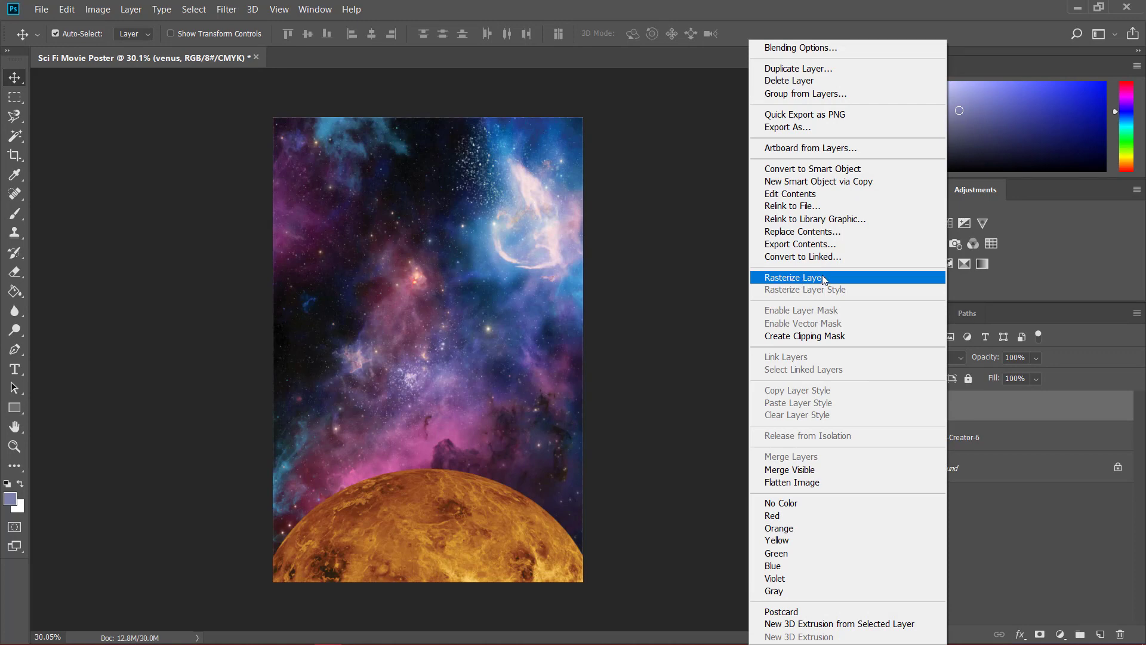
pyautogui.click(517, 535)
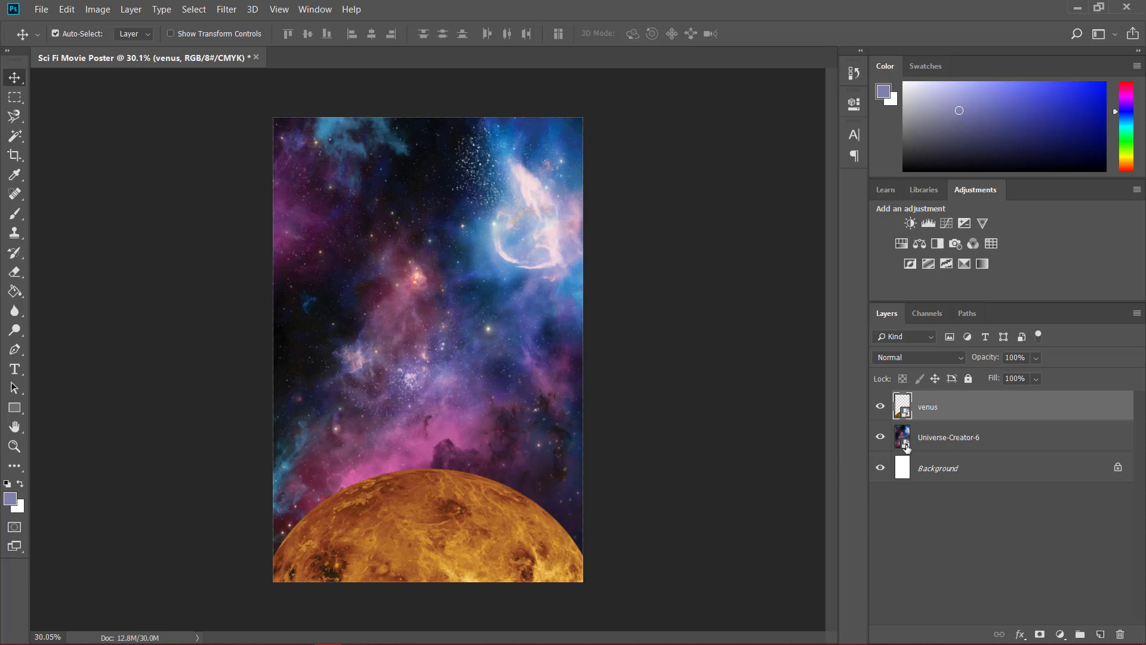
pyautogui.rightClick(943, 412)
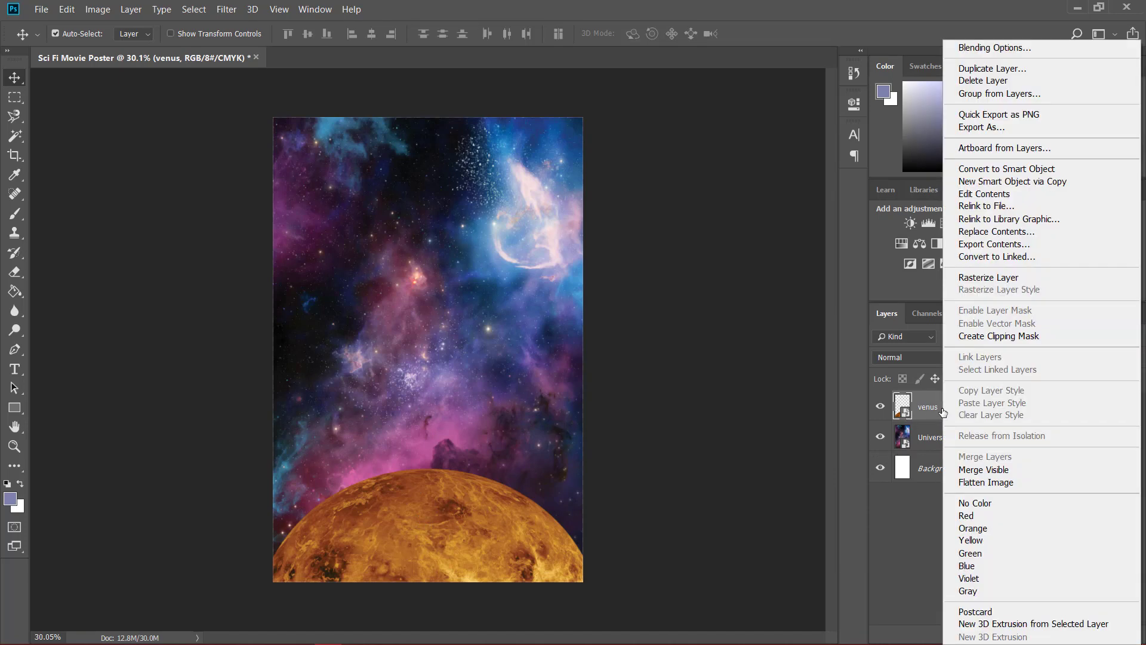
pyautogui.click(1010, 281)
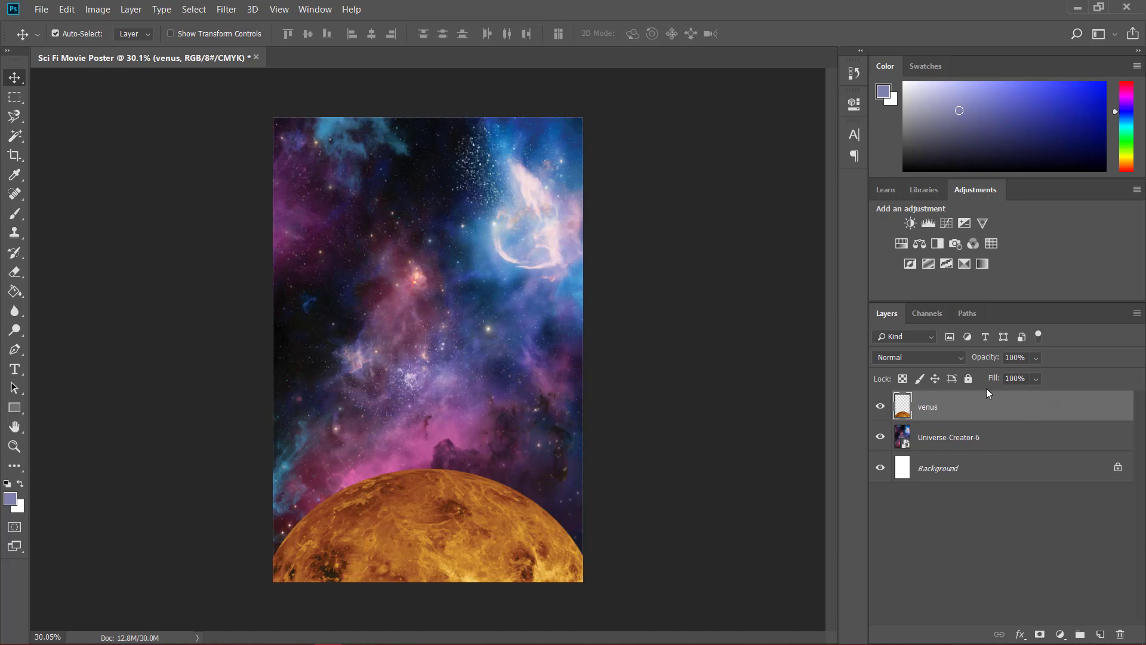
pyautogui.rightClick(971, 405)
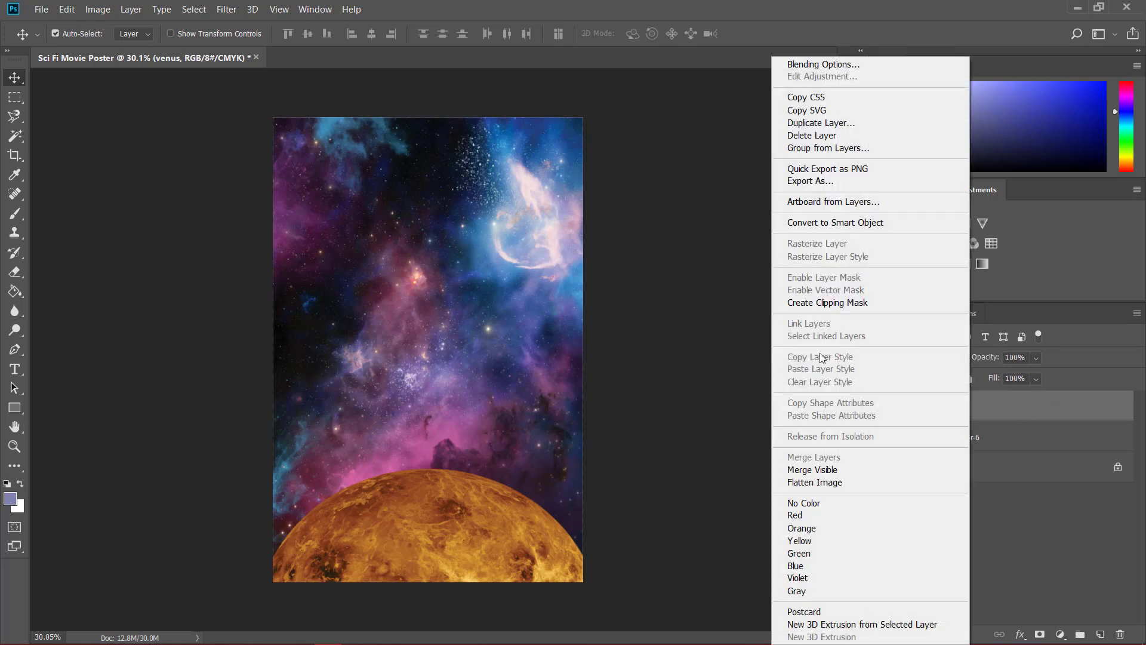
pyautogui.click(700, 392)
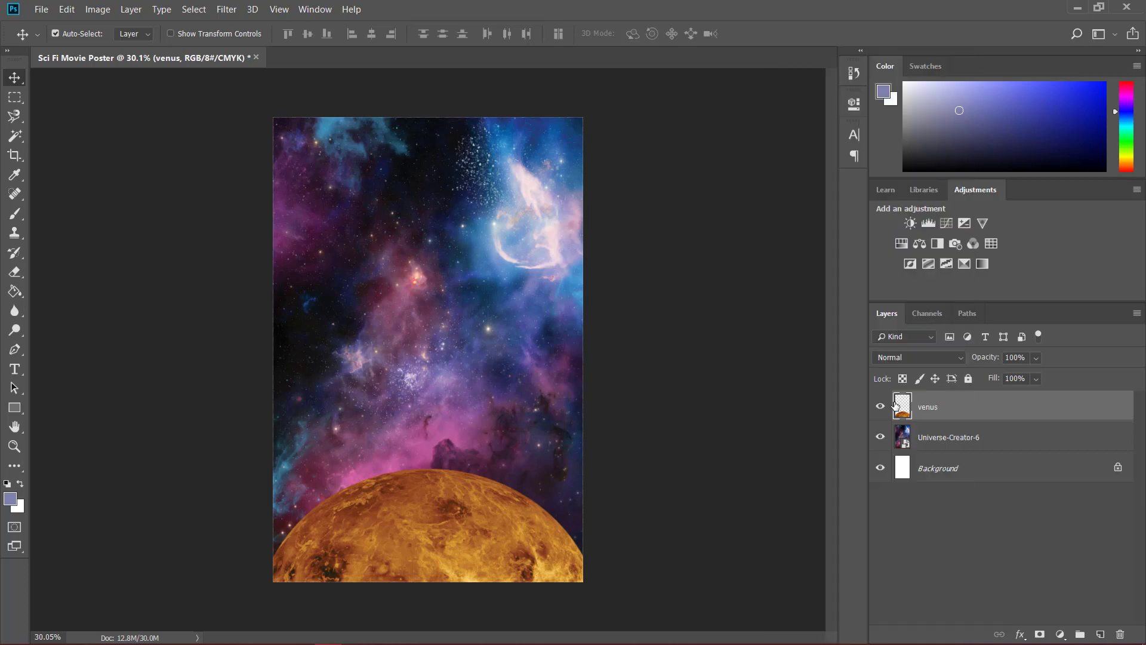
# Open the venus layer's Layer Style settings and enable the Inner Glow effect
pyautogui.doubleClick(1068, 409)
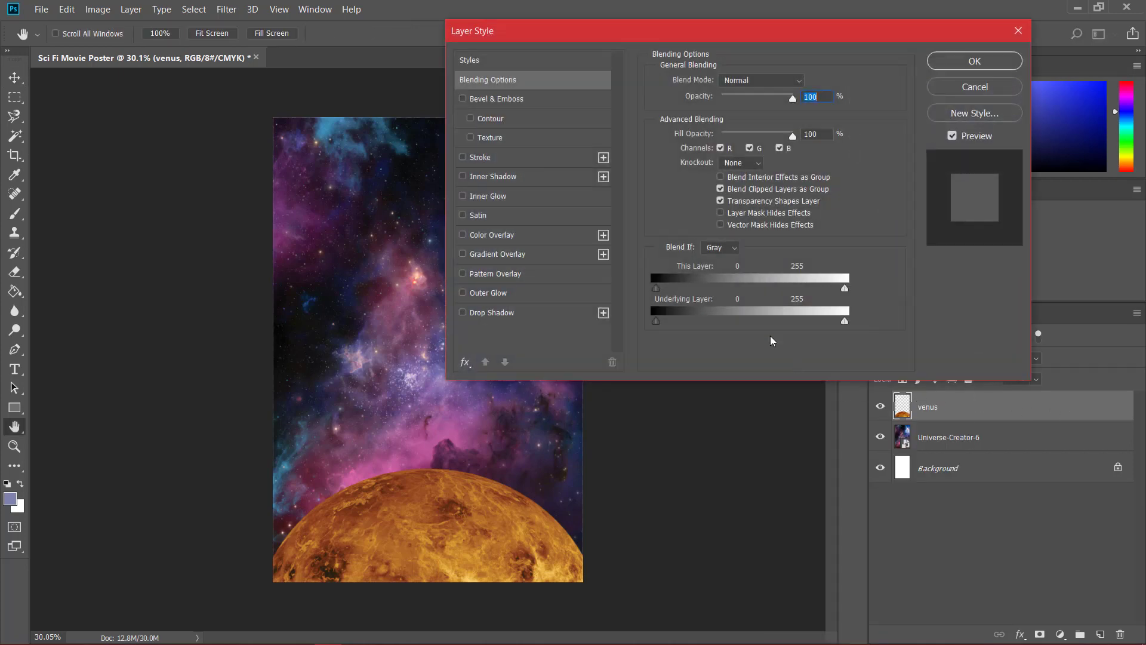
pyautogui.moveTo(625, 35); pyautogui.dragTo(726, 105)
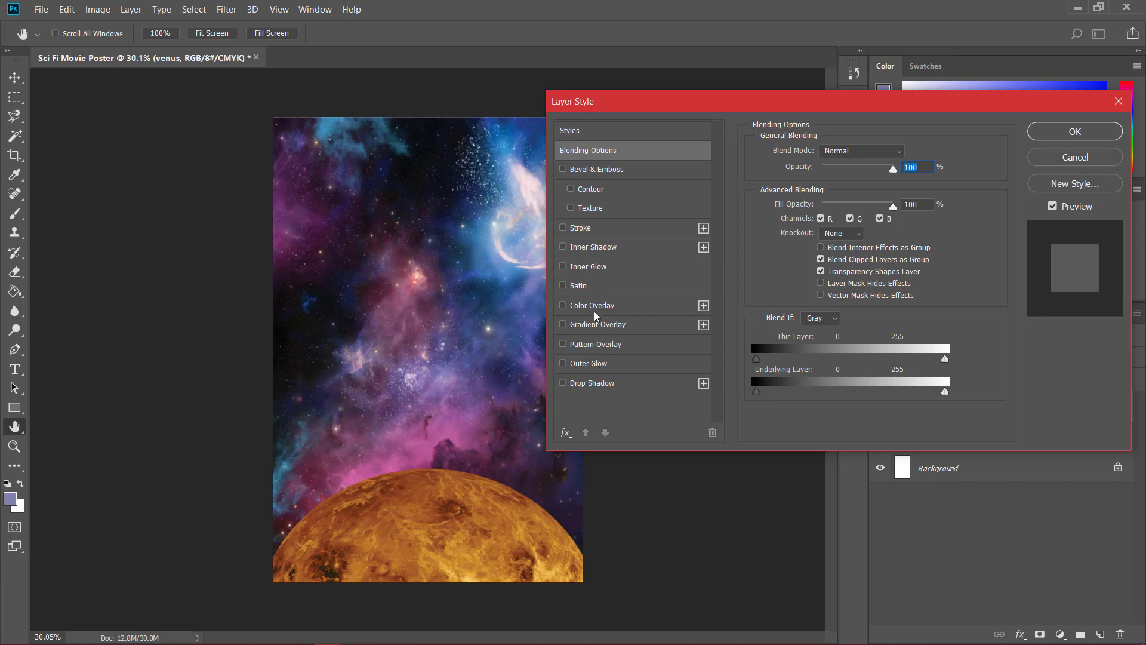
pyautogui.click(582, 267)
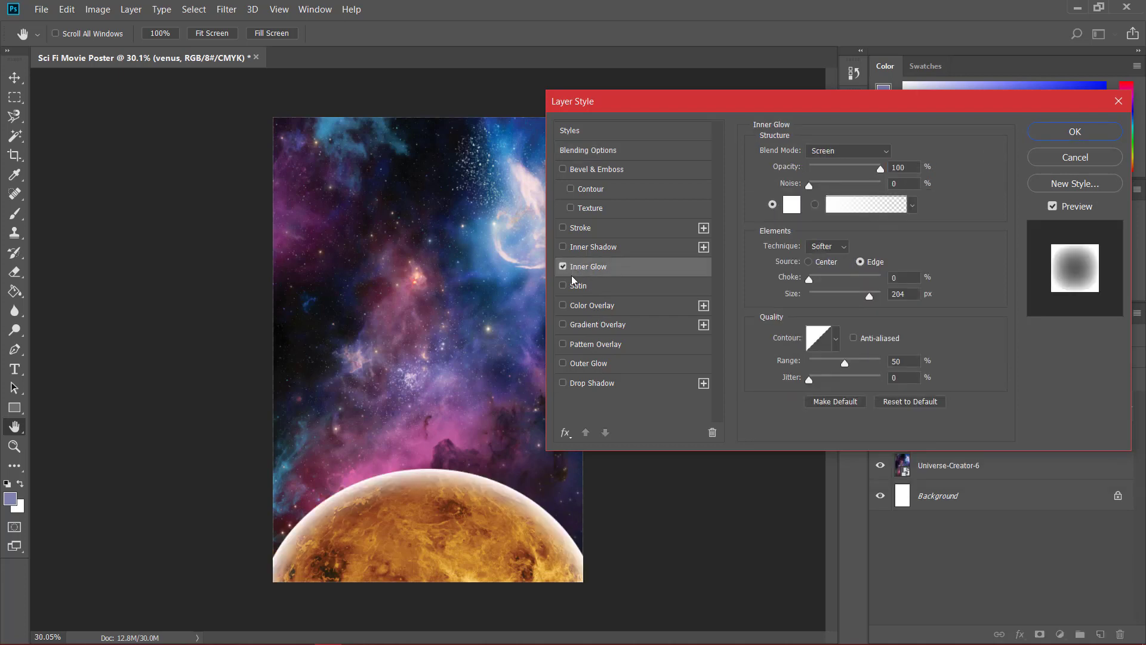
pyautogui.click(563, 267)
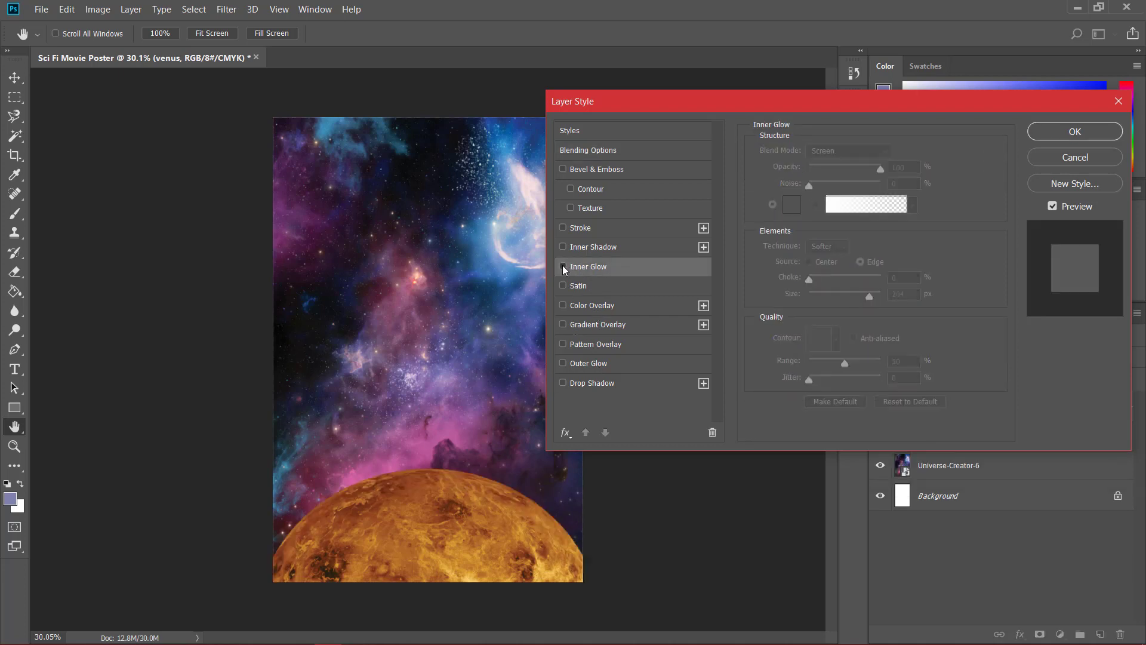
pyautogui.click(563, 268)
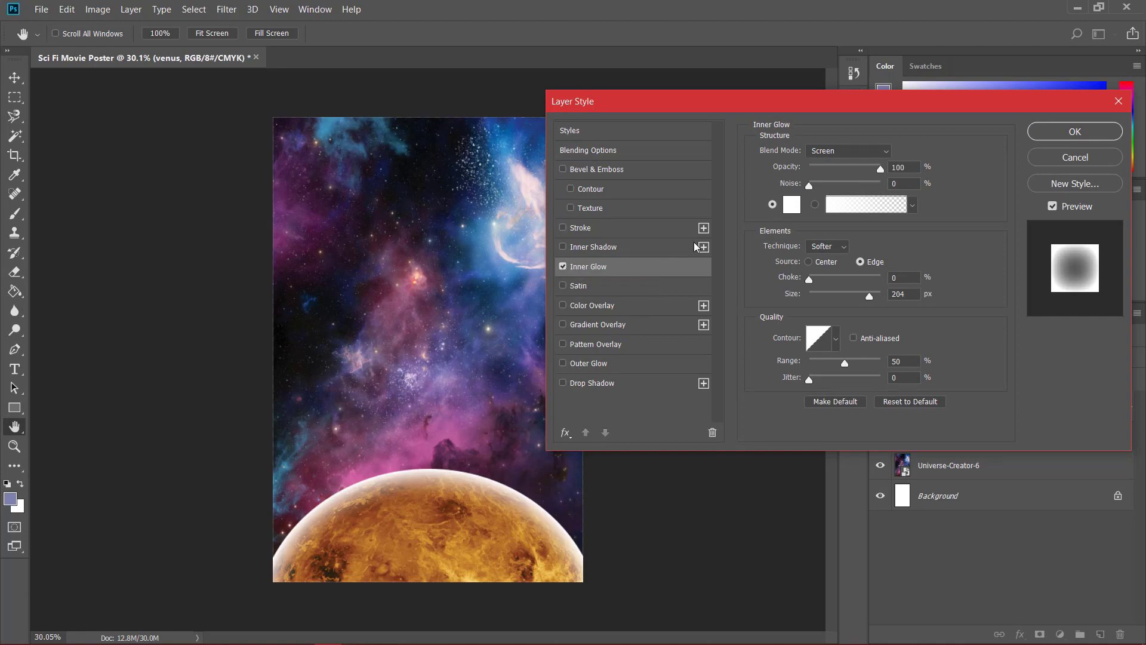
# Set the inner glow's color to purple 462b9f and enable the Outer Glow effect as well
pyautogui.click(786, 214)
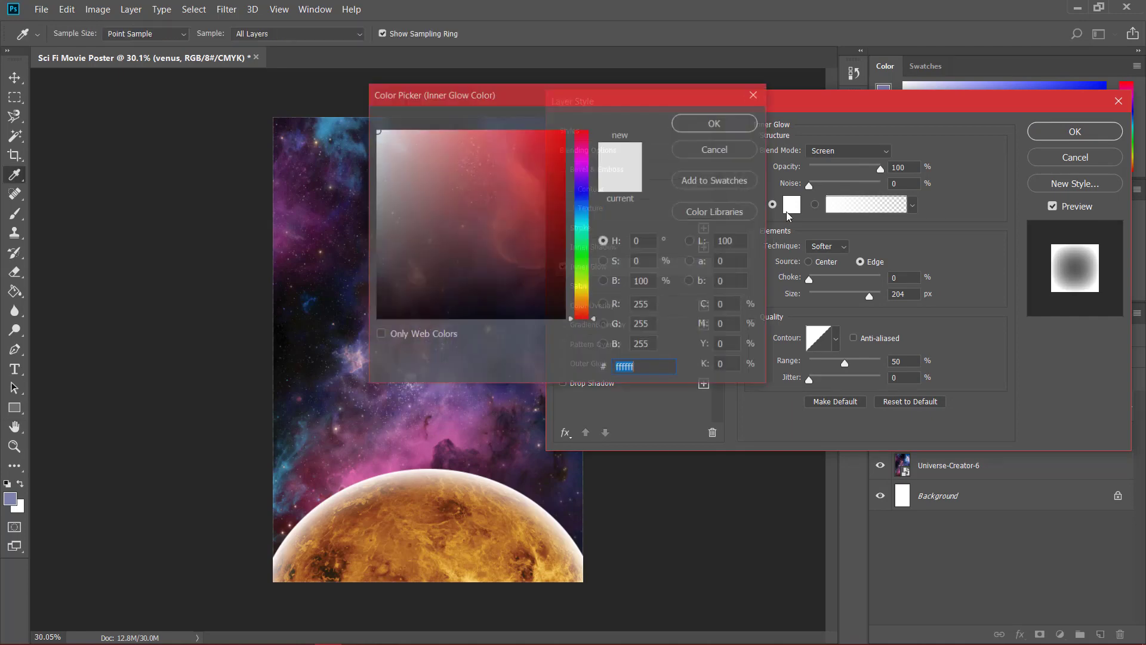
pyautogui.moveTo(577, 246); pyautogui.dragTo(585, 218)
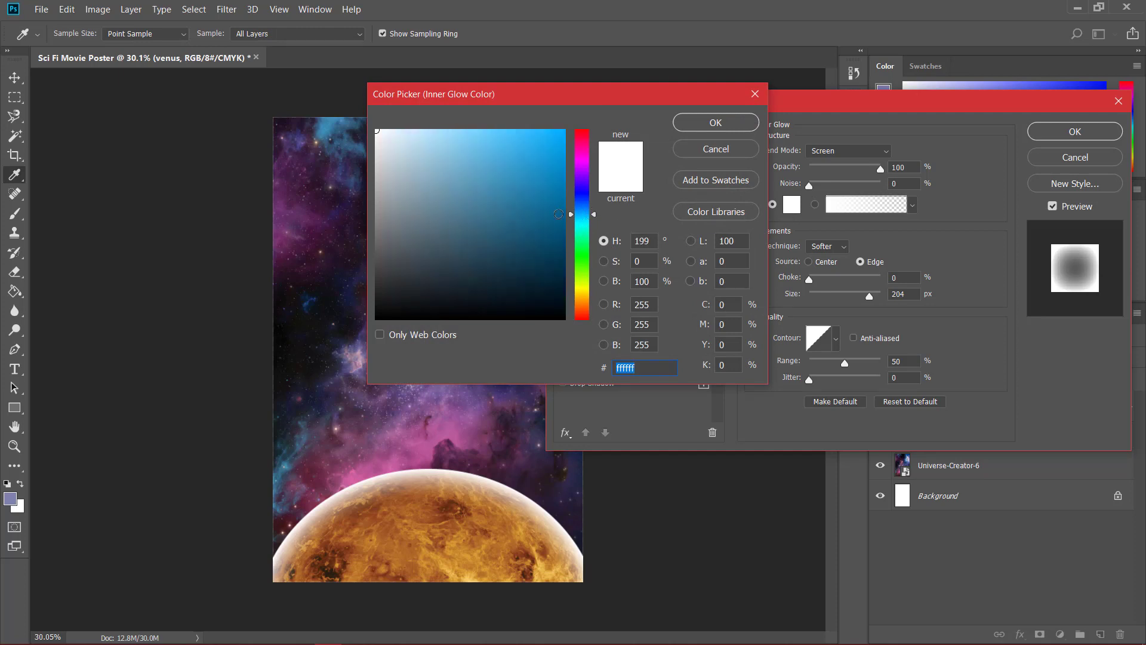
pyautogui.moveTo(520, 196); pyautogui.dragTo(523, 161)
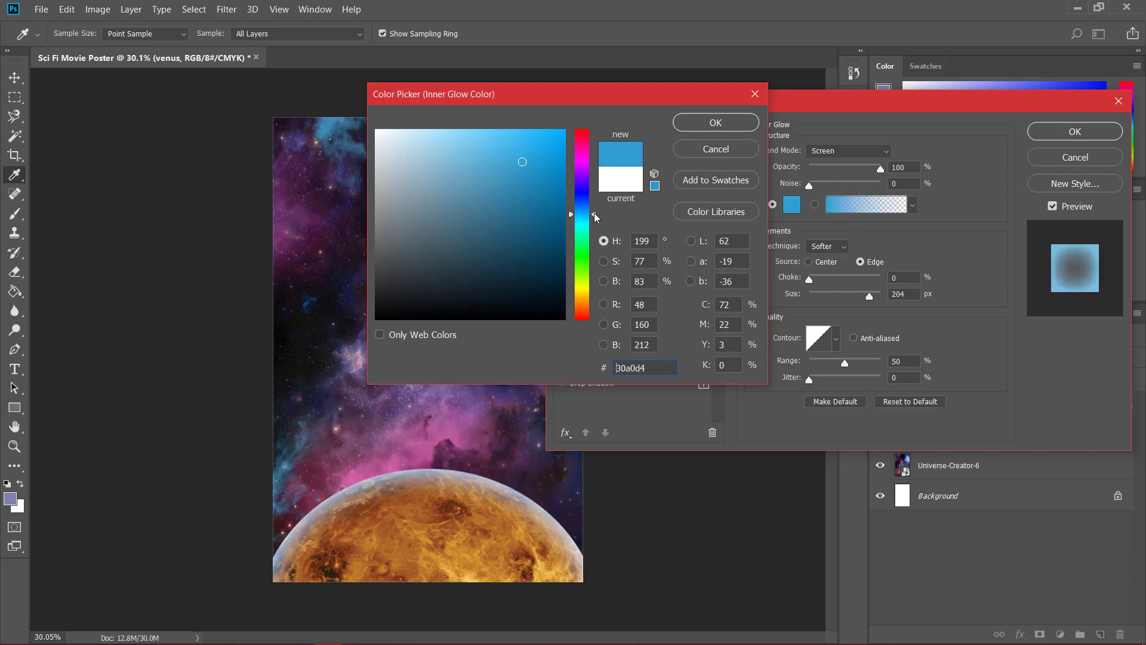
pyautogui.click(523, 164)
pyautogui.moveTo(595, 216)
pyautogui.mouseDown()
pyautogui.moveTo(595, 190)
pyautogui.moveTo(595, 204)
pyautogui.mouseUp()
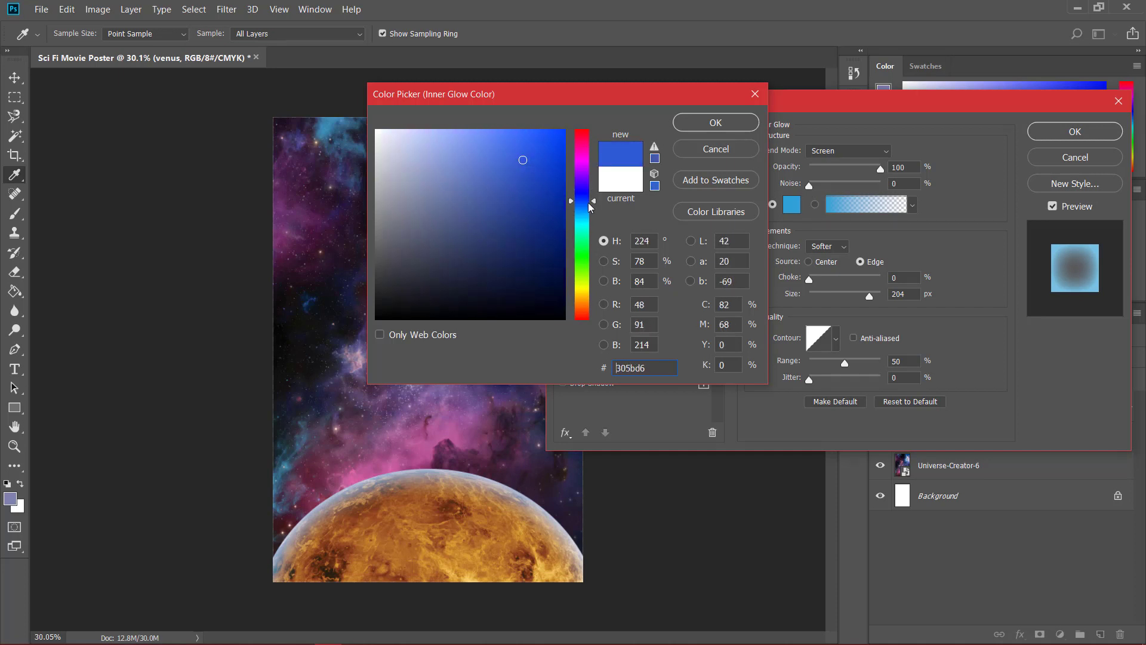
pyautogui.moveTo(502, 188)
pyautogui.mouseDown()
pyautogui.moveTo(531, 180)
pyautogui.moveTo(511, 149)
pyautogui.mouseUp()
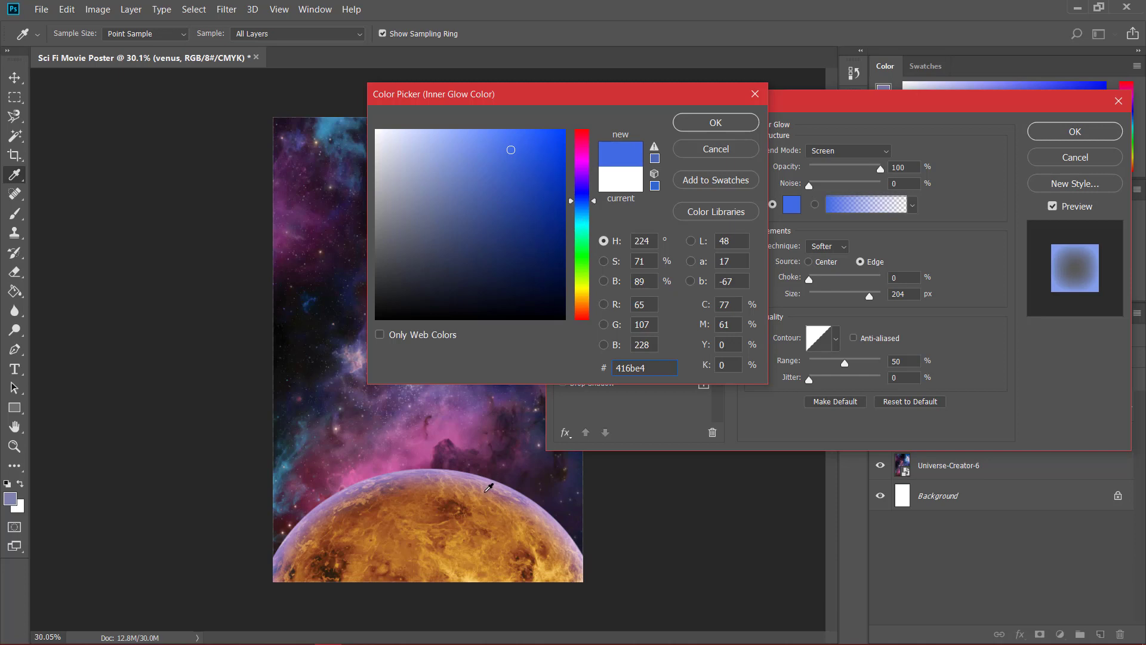
pyautogui.moveTo(596, 204); pyautogui.dragTo(597, 307)
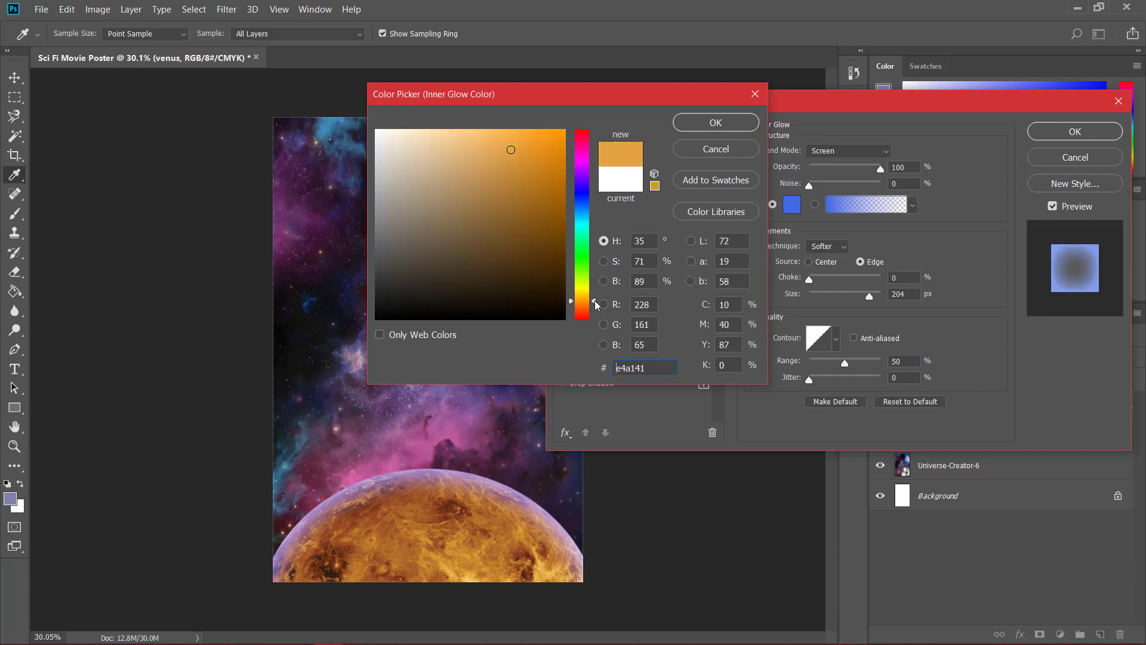
pyautogui.moveTo(526, 214)
pyautogui.mouseDown()
pyautogui.moveTo(503, 198)
pyautogui.moveTo(487, 222)
pyautogui.mouseUp()
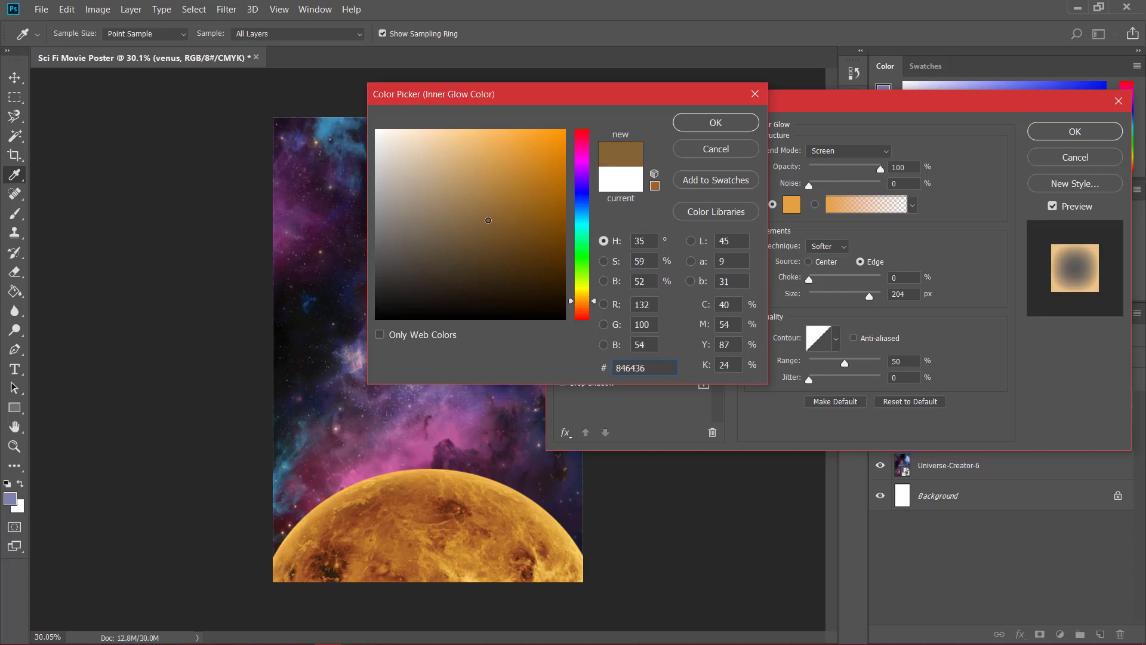
pyautogui.moveTo(593, 302); pyautogui.dragTo(595, 324)
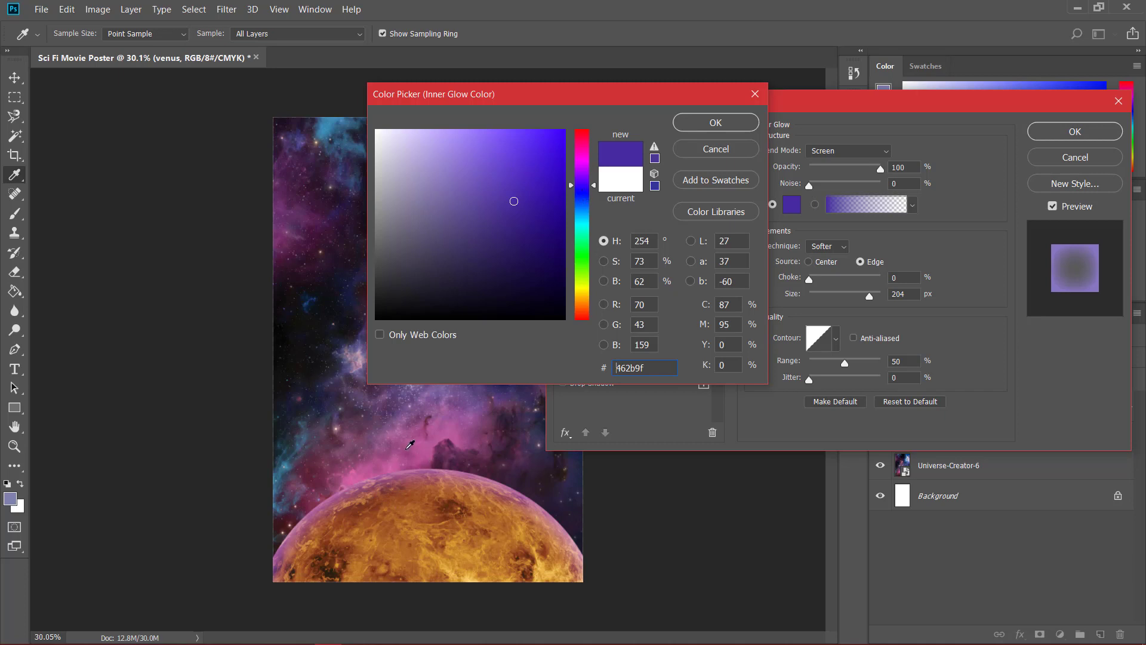
pyautogui.click(738, 131)
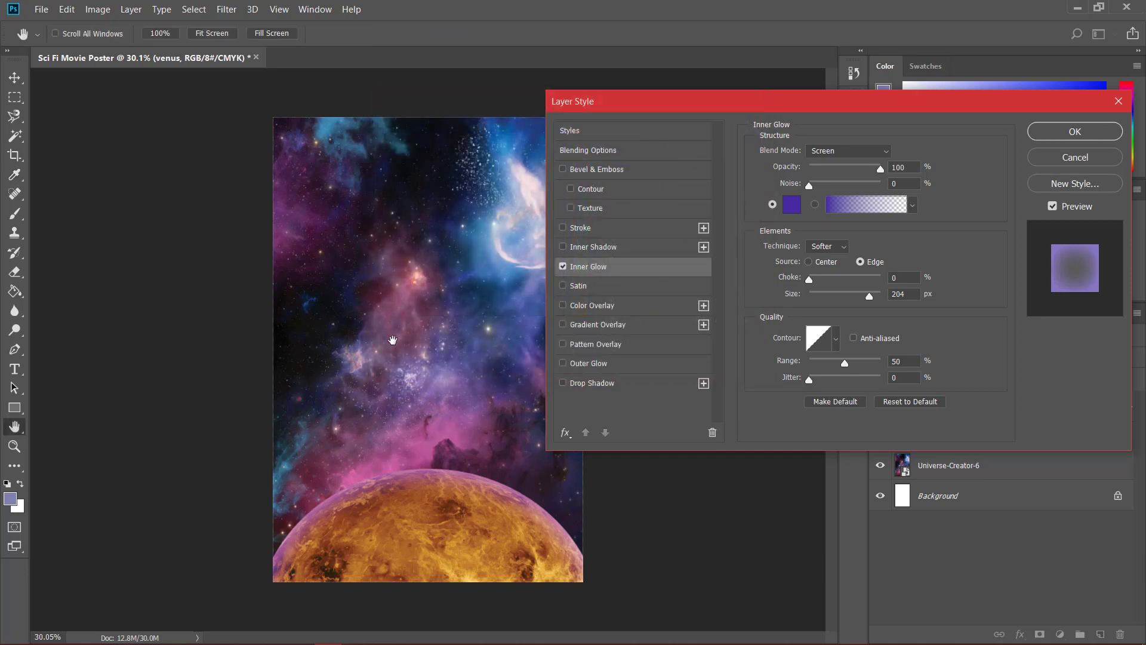
pyautogui.click(600, 362)
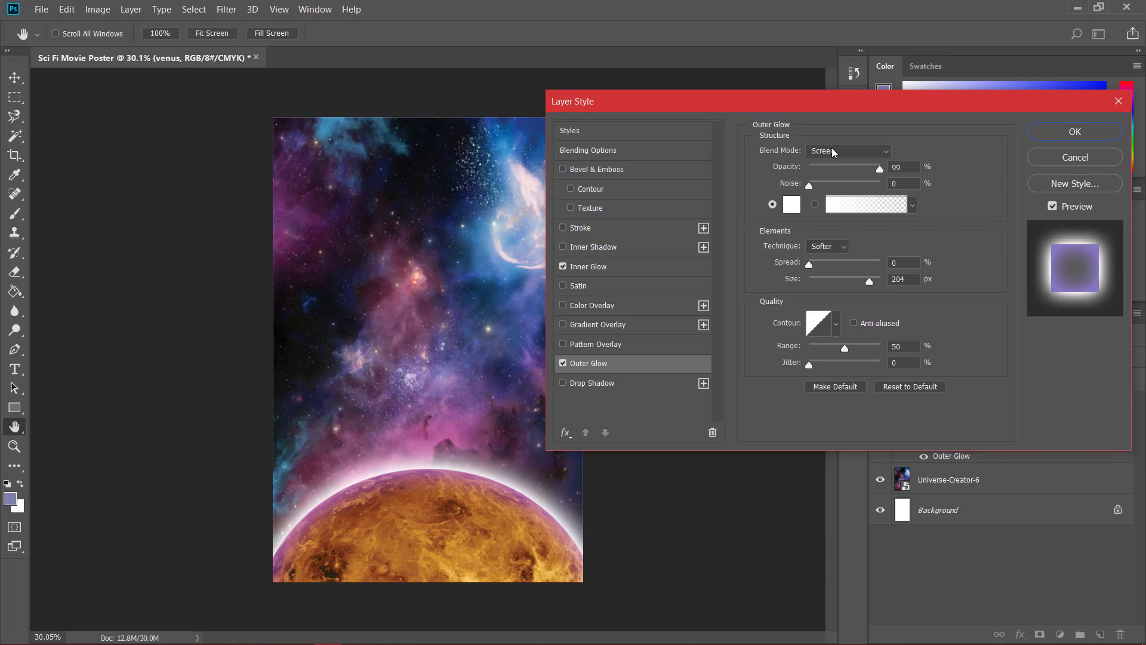
# Try Normal as the inner glow's blend mode and set it back to Screen
pyautogui.click(647, 275)
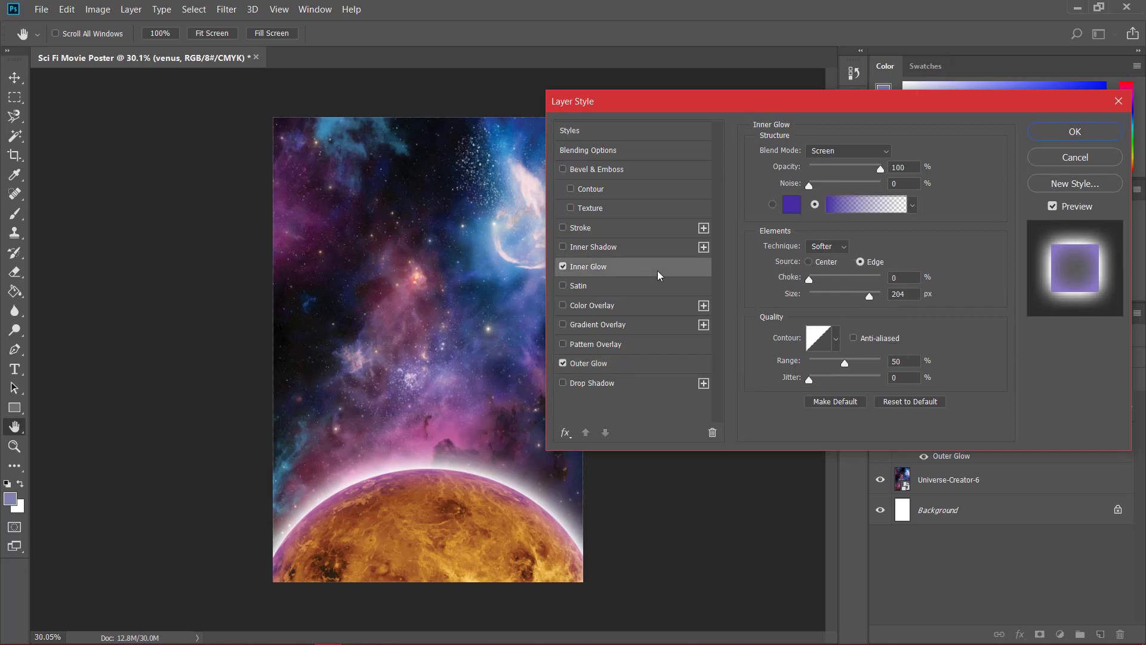
pyautogui.click(858, 151)
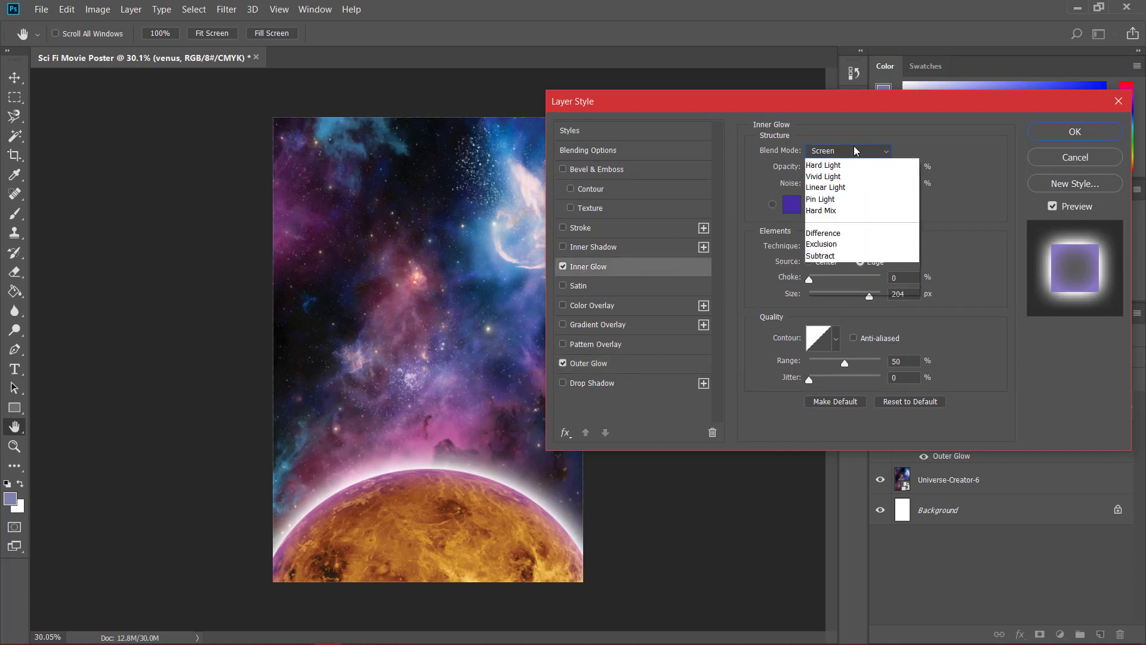
pyautogui.click(827, 166)
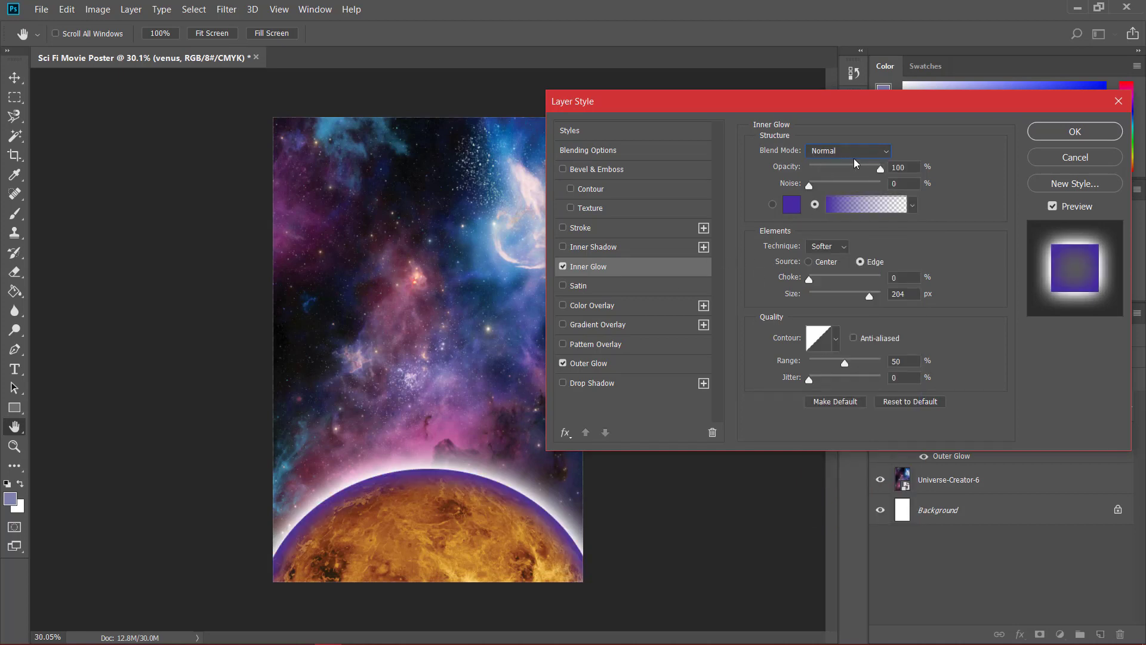
pyautogui.click(854, 152)
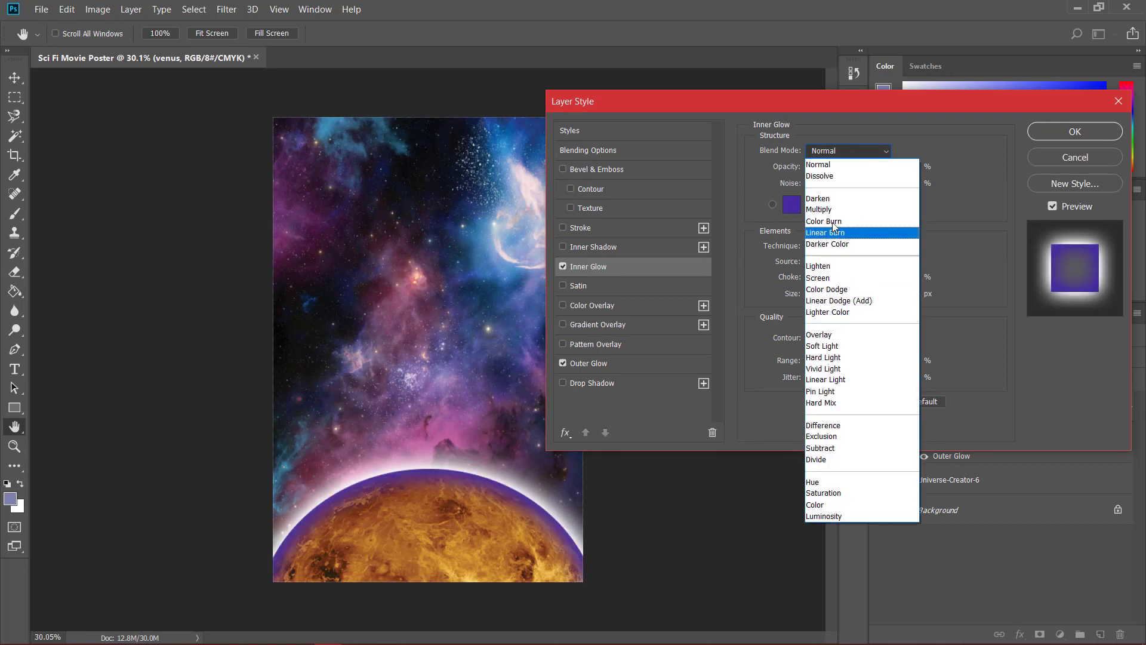
pyautogui.click(826, 278)
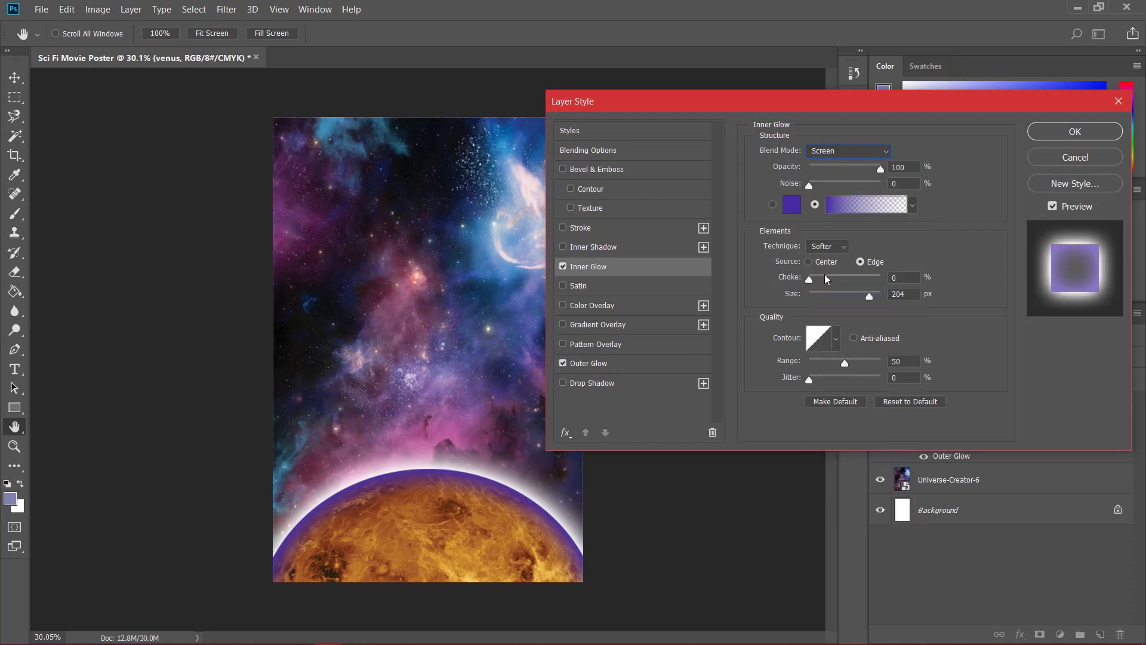
# Set the outer glow's color to a muted gold and fine-tune the size of the glow
pyautogui.click(613, 363)
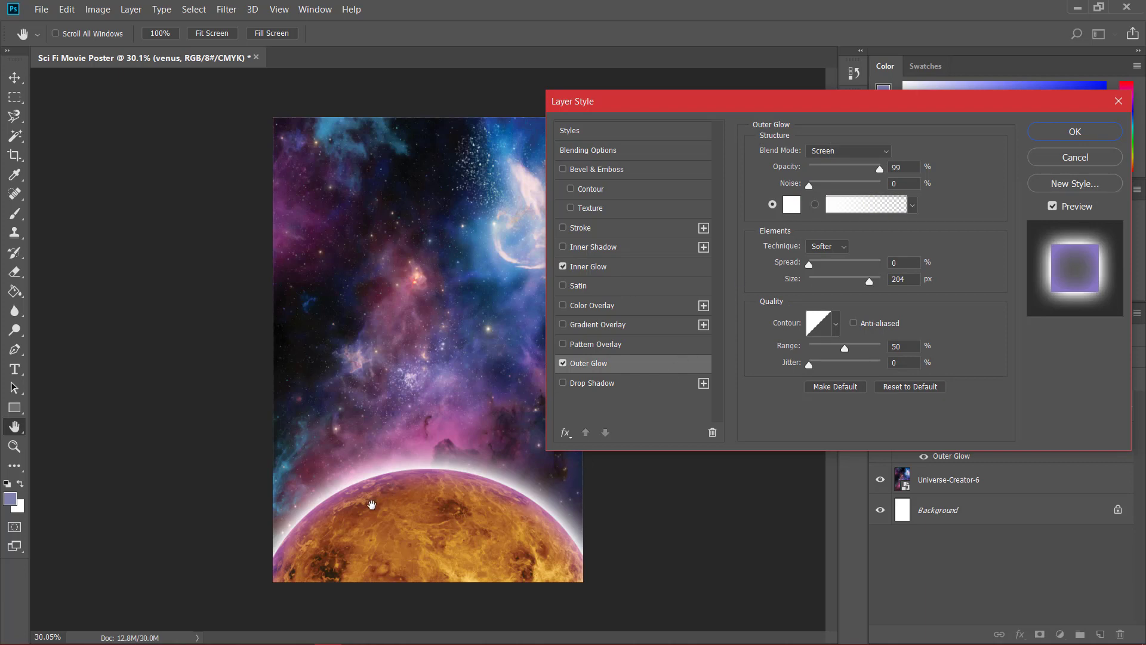
pyautogui.click(793, 207)
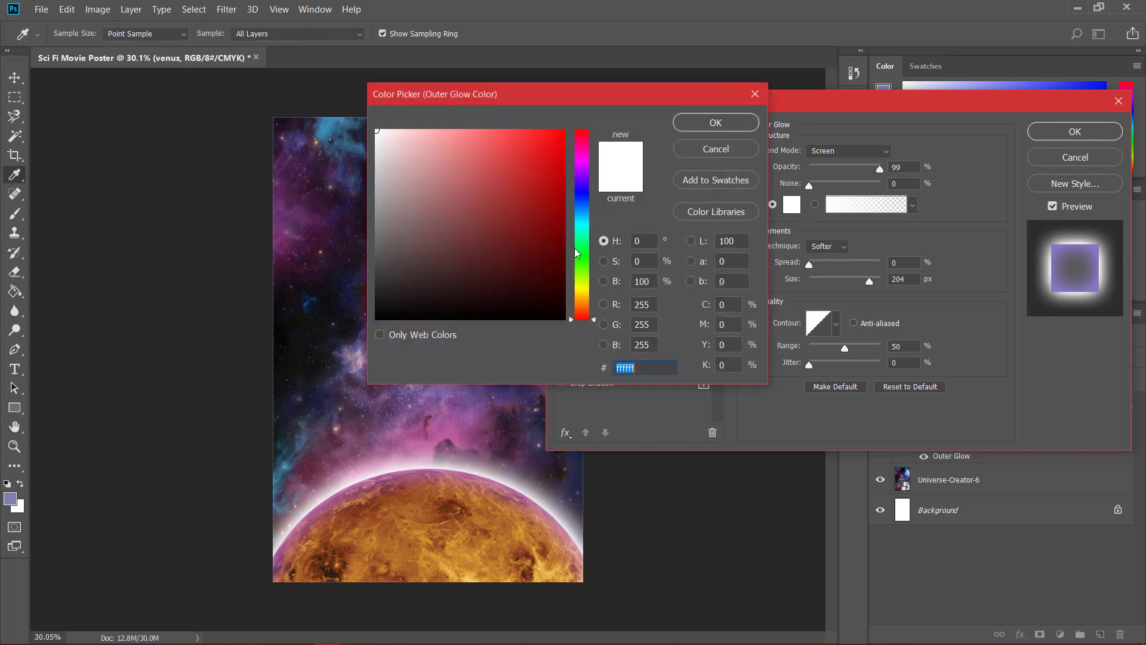
pyautogui.click(587, 241)
pyautogui.moveTo(587, 243); pyautogui.dragTo(535, 254)
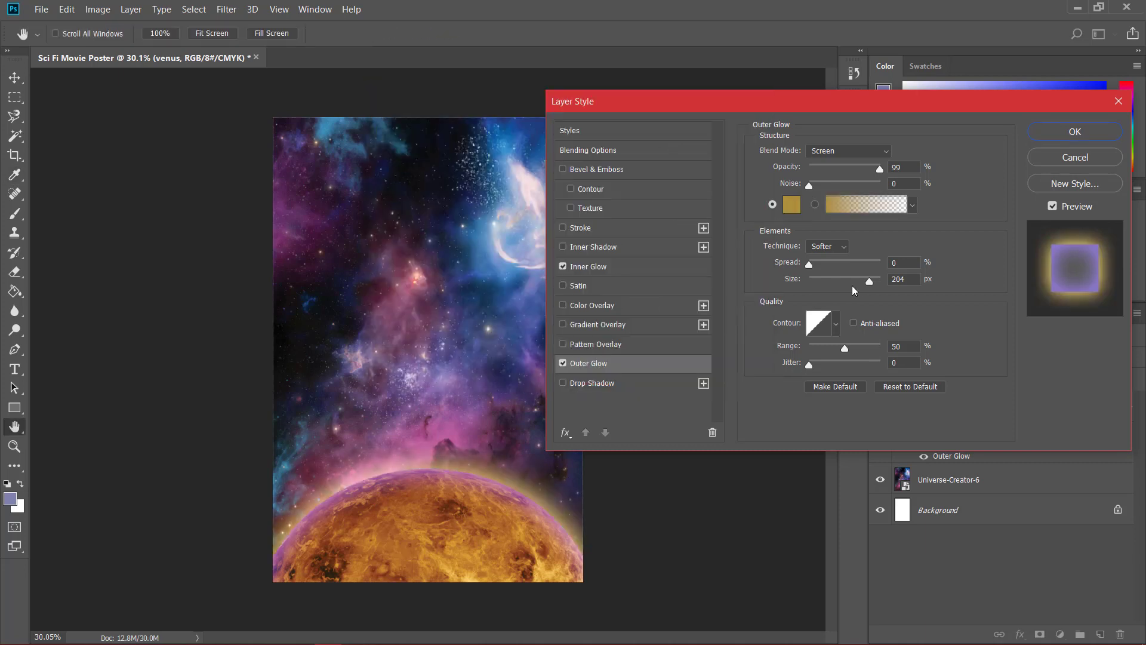
pyautogui.moveTo(869, 282)
pyautogui.mouseDown()
pyautogui.moveTo(803, 286)
pyautogui.moveTo(894, 283)
pyautogui.moveTo(866, 283)
pyautogui.mouseUp()
# Set the inner glow's size to 250 px and apply the layer style to the venus layer
pyautogui.click(633, 268)
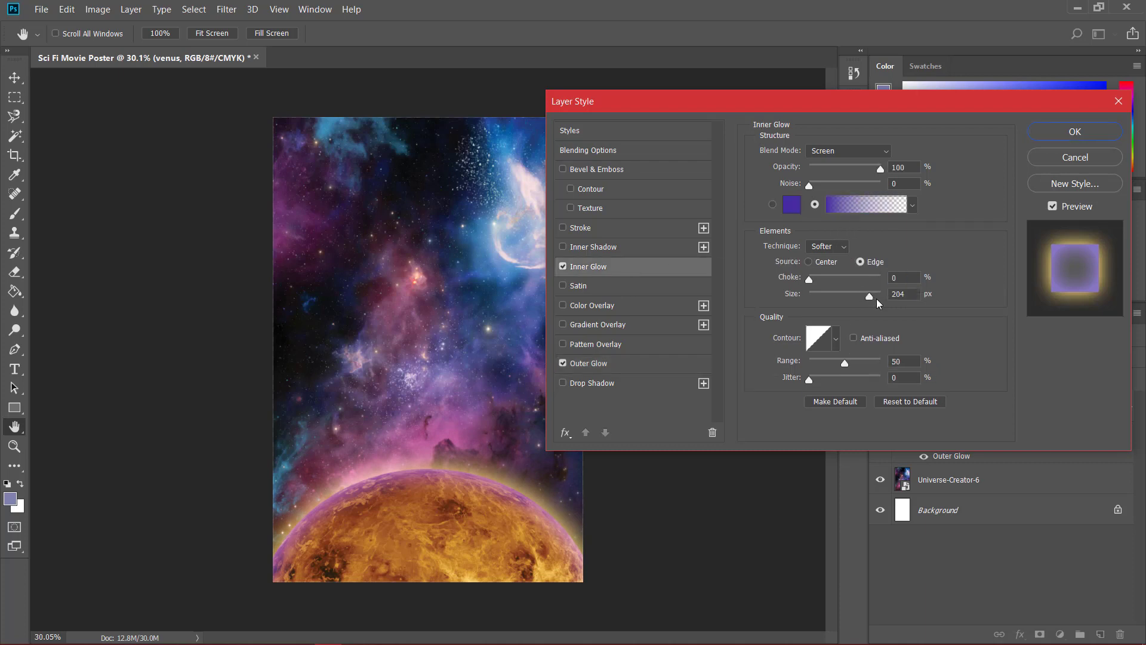
pyautogui.moveTo(869, 296)
pyautogui.mouseDown()
pyautogui.moveTo(819, 301)
pyautogui.moveTo(882, 298)
pyautogui.mouseUp()
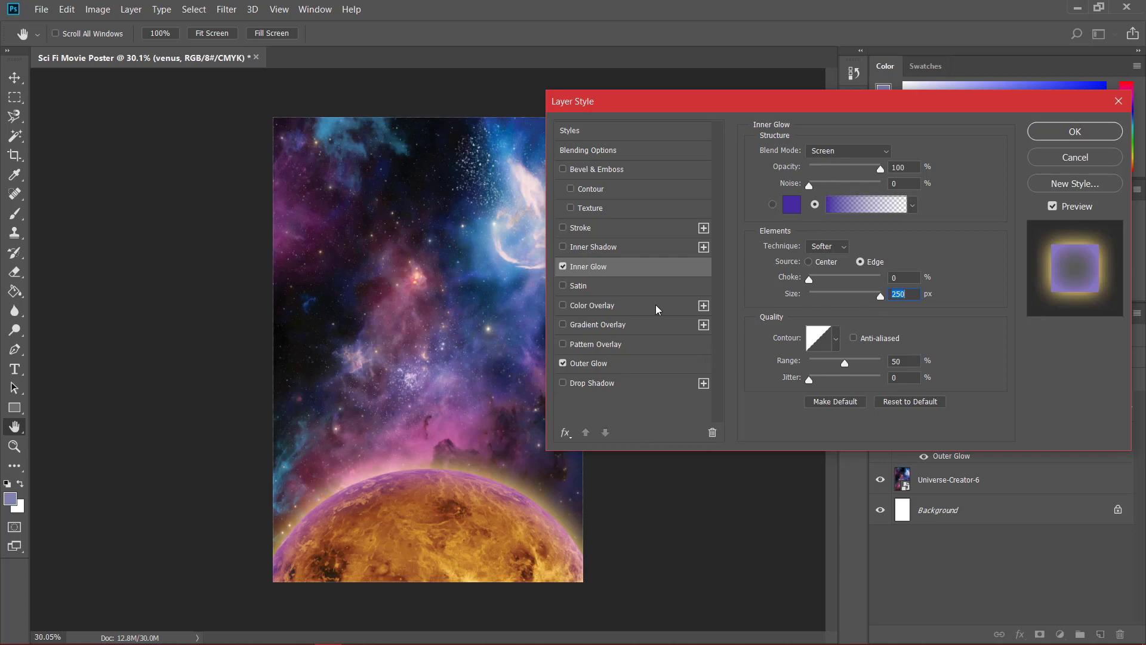
pyautogui.click(1055, 132)
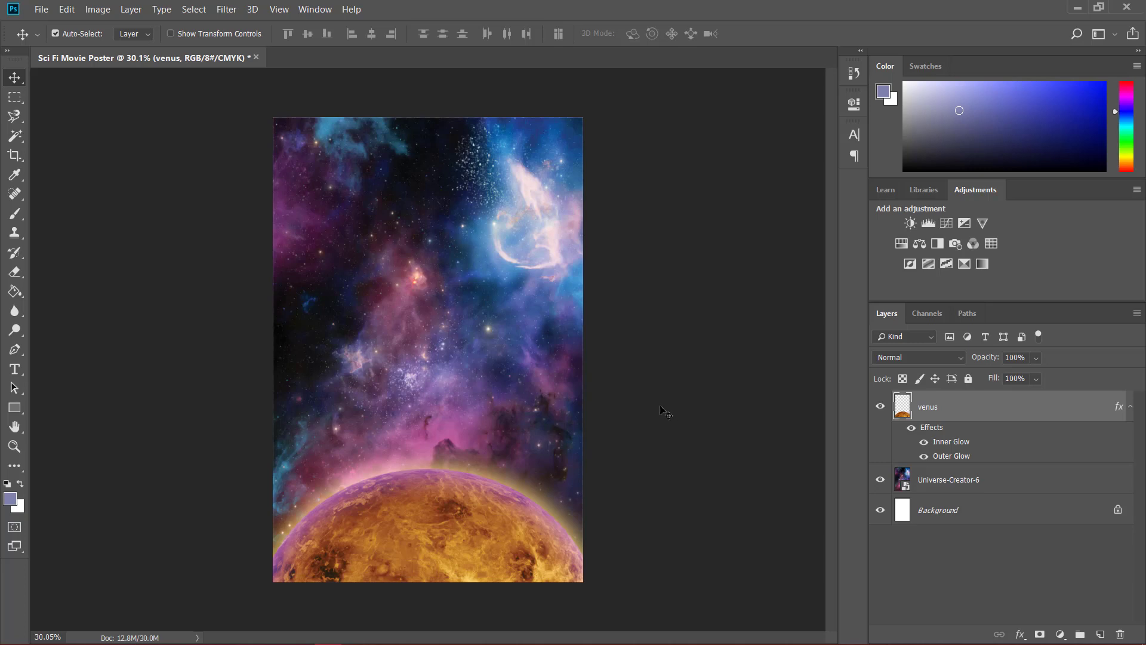
pyautogui.moveTo(716, 643)
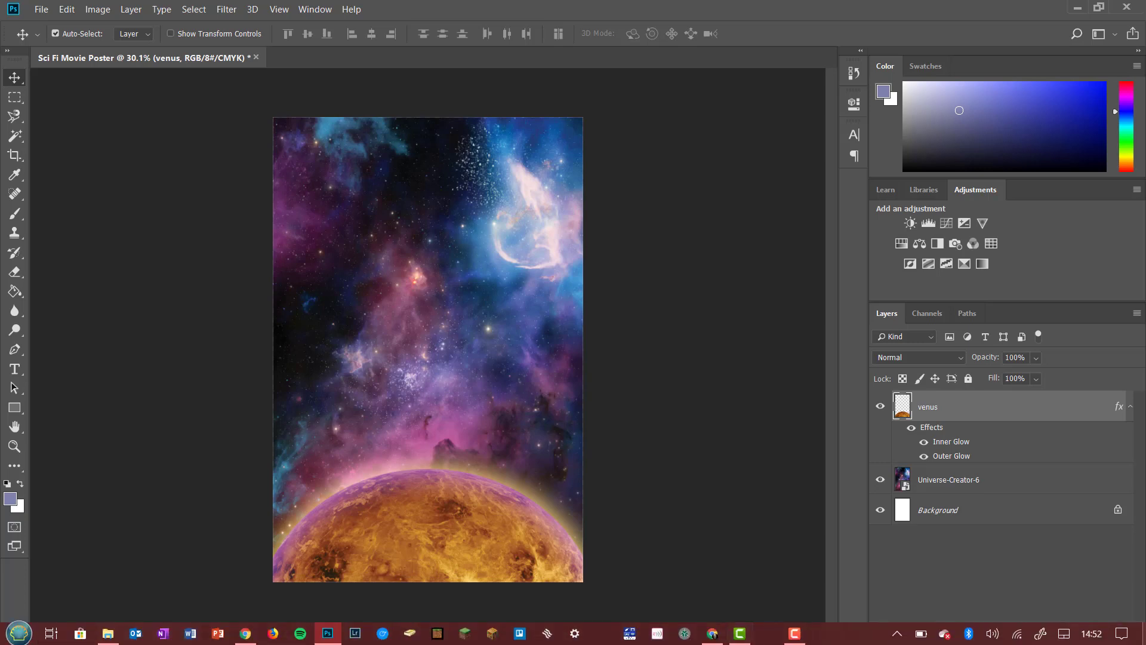